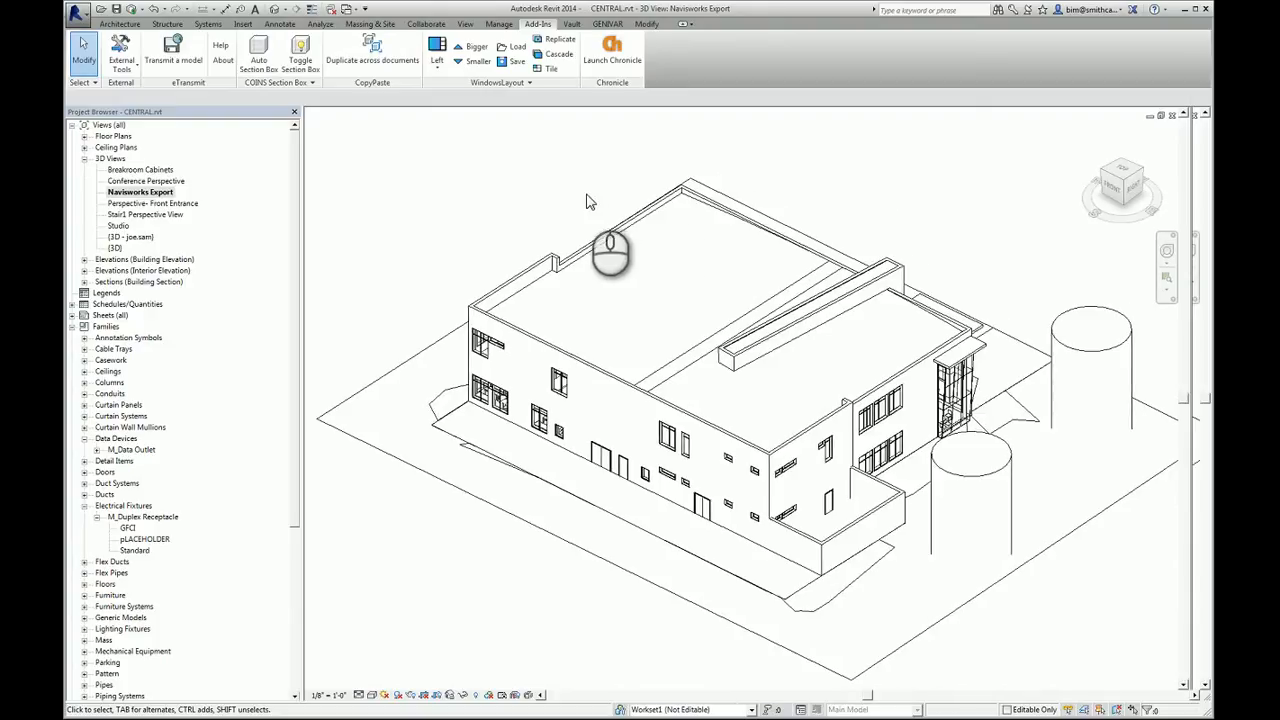
Step: Hide the two cylindrical generic model elements beside the building in the Navisworks Export 3D view
middle_click_drag(588, 200, 545, 195)
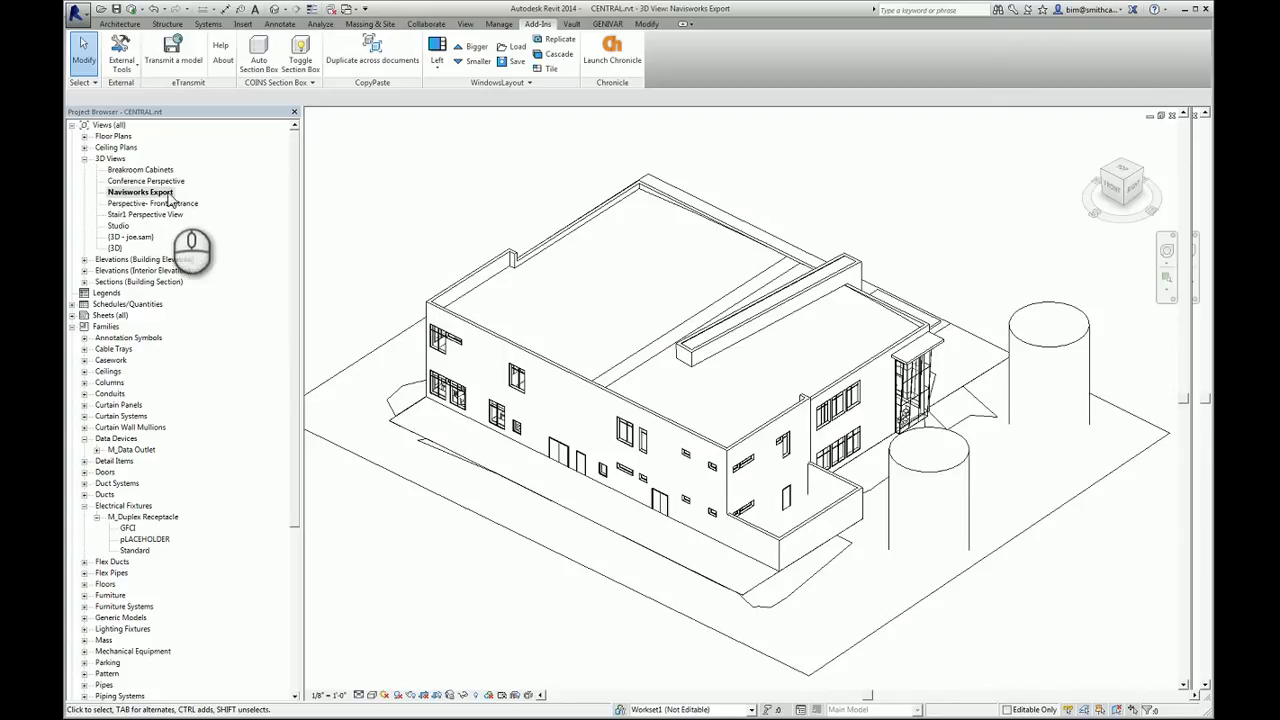
left_click(1081, 344)
right_click(1084, 350)
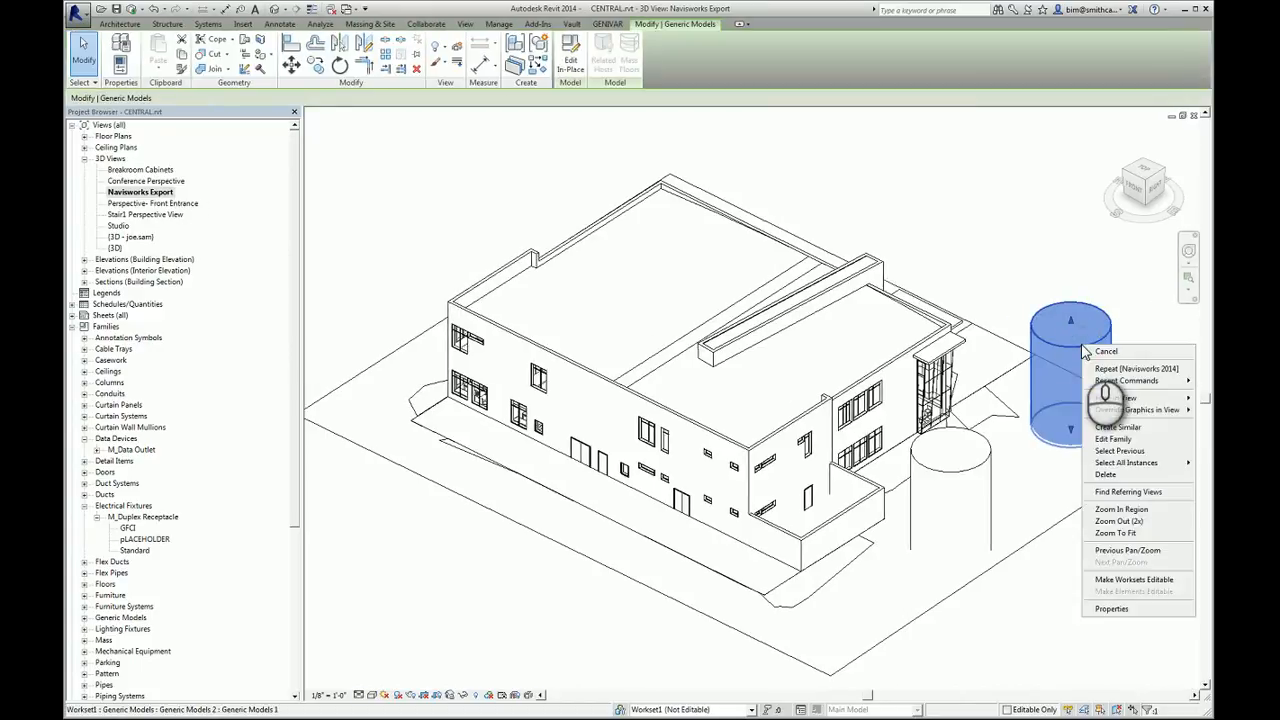
mouse_move(1130, 398)
left_click(1045, 398)
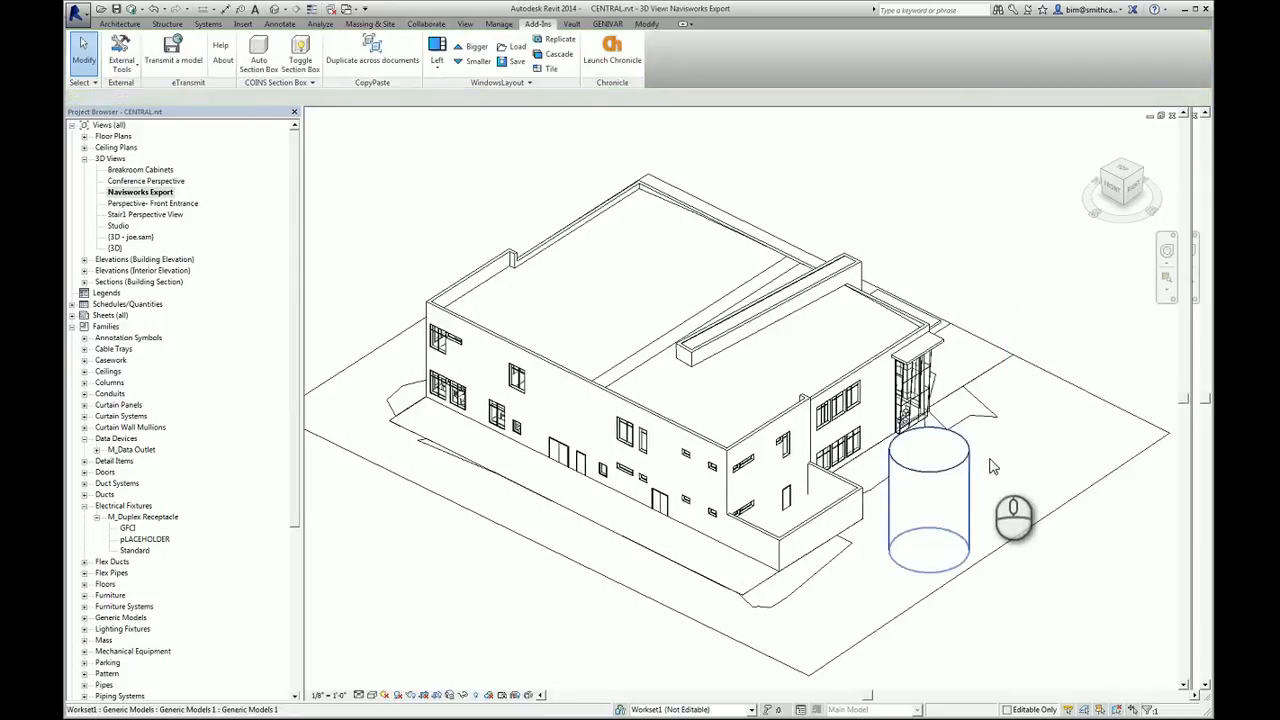
left_click(990, 465)
right_click(991, 460)
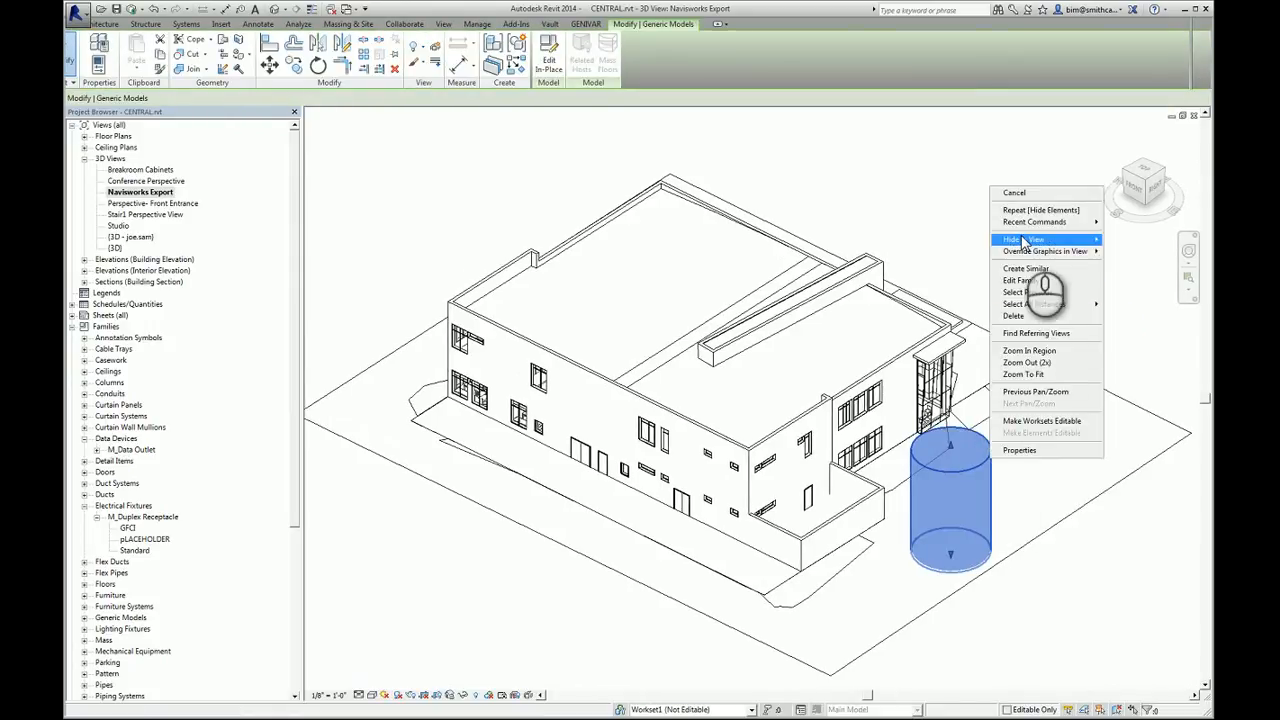
mouse_move(1024, 243)
left_click(975, 242)
Step: Hide the topography surface element around the building in the Navisworks Export 3D view
left_click(1105, 394)
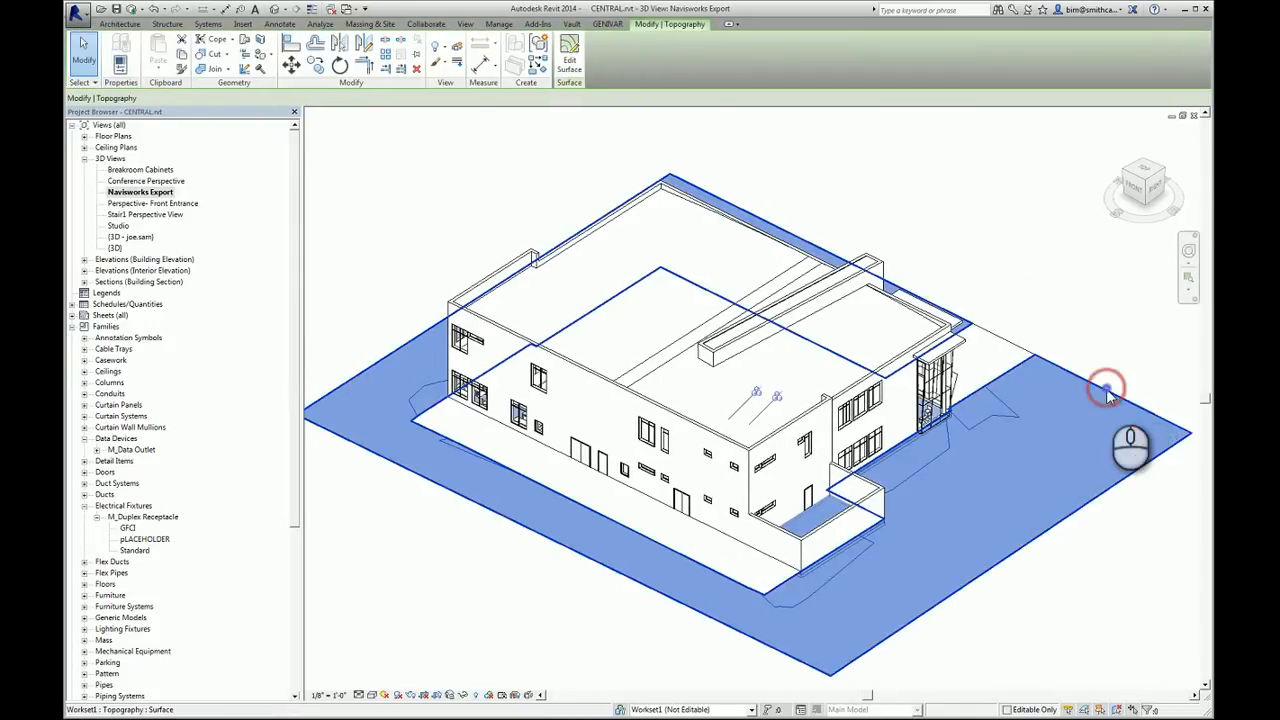
right_click(1107, 394)
mouse_move(1140, 442)
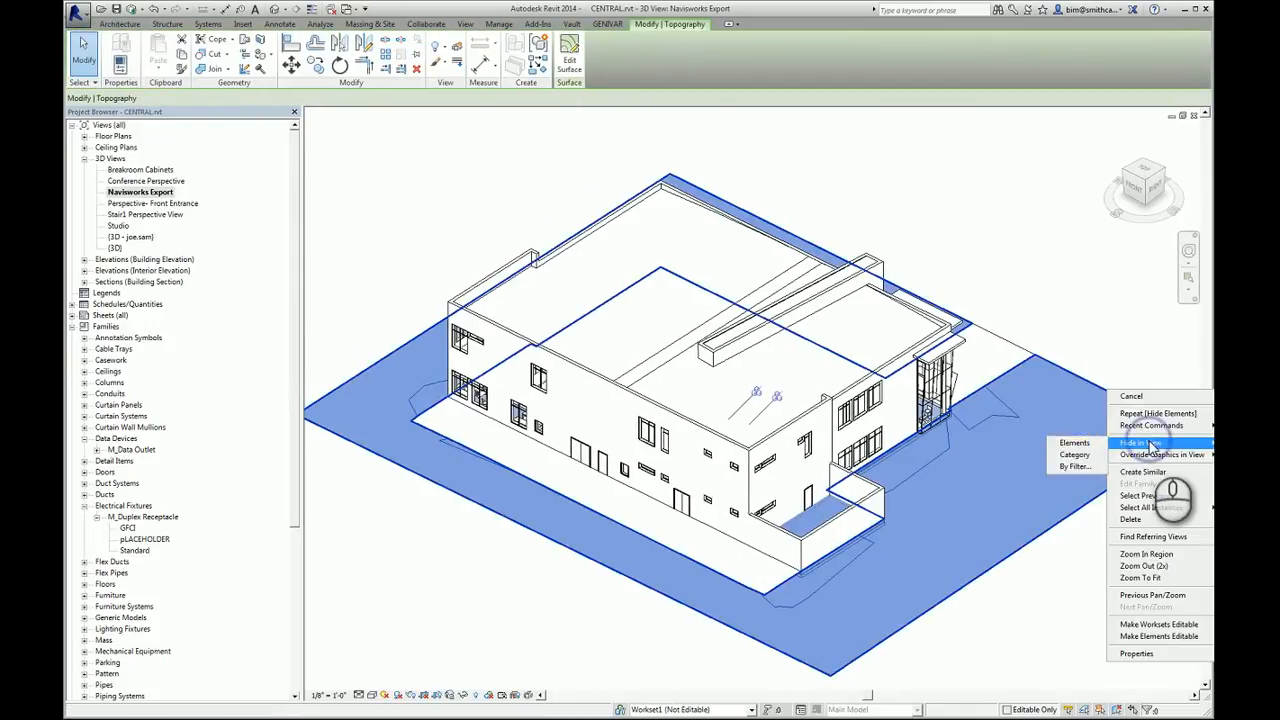
left_click(1073, 443)
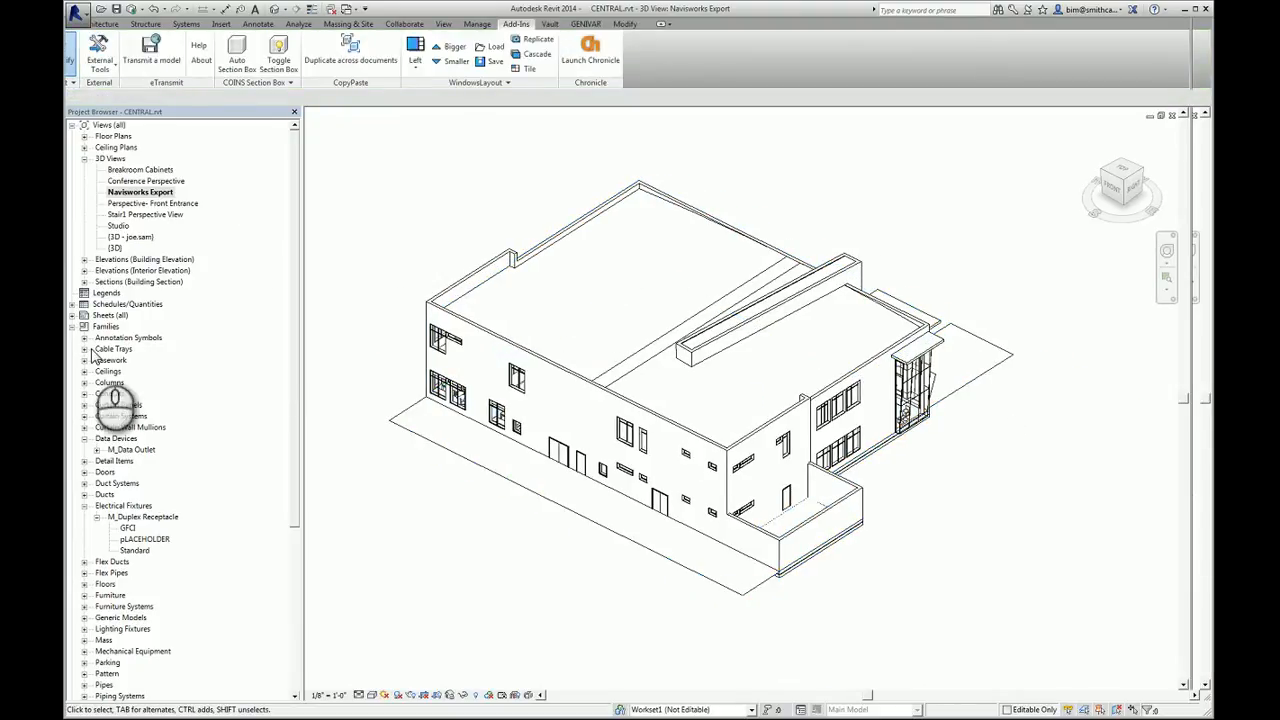
Step: Start the Navisworks 2014 scene export, review its Revit file reader settings including Convert linked files, and accept them
middle_click_drag(646, 327, 680, 340)
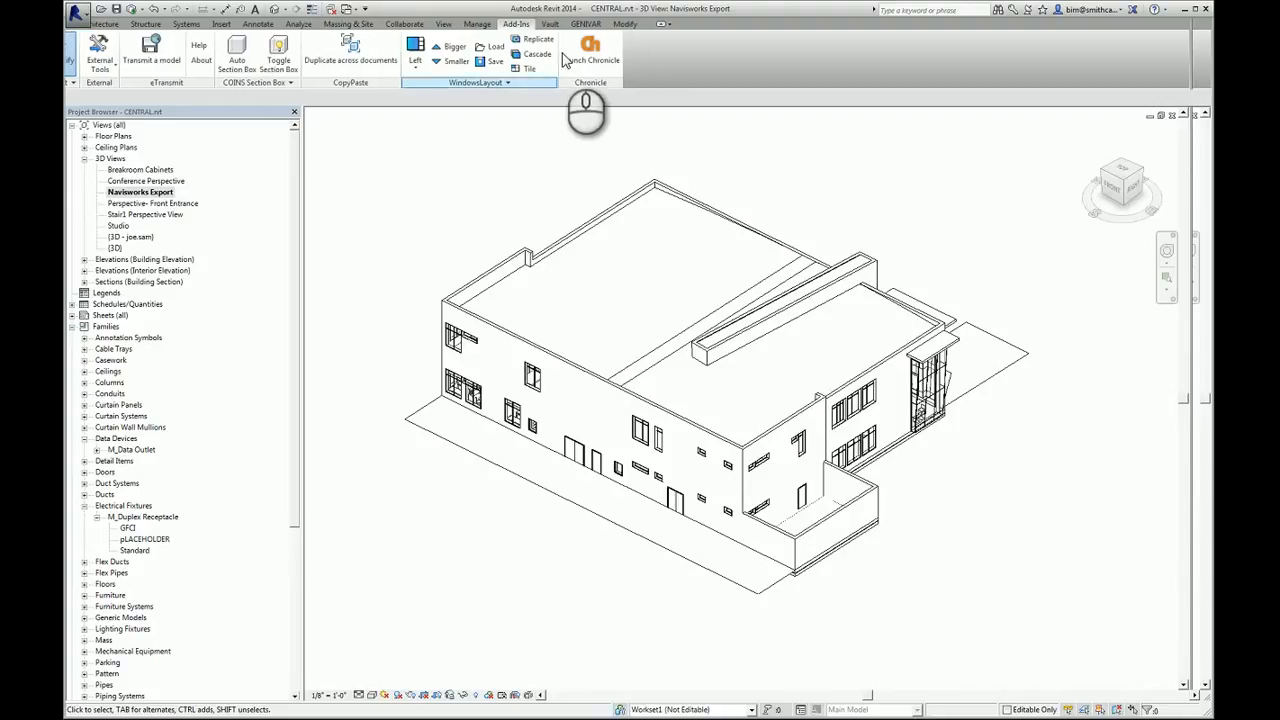
left_click(117, 70)
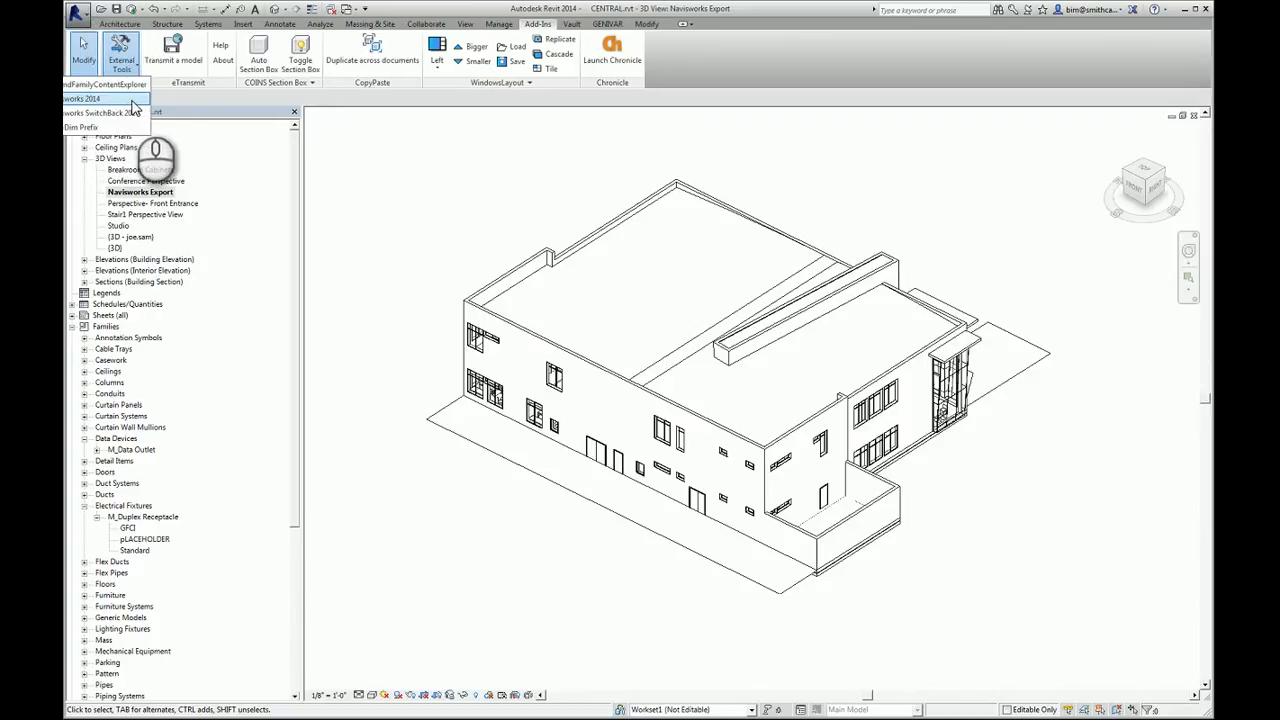
left_click(110, 100)
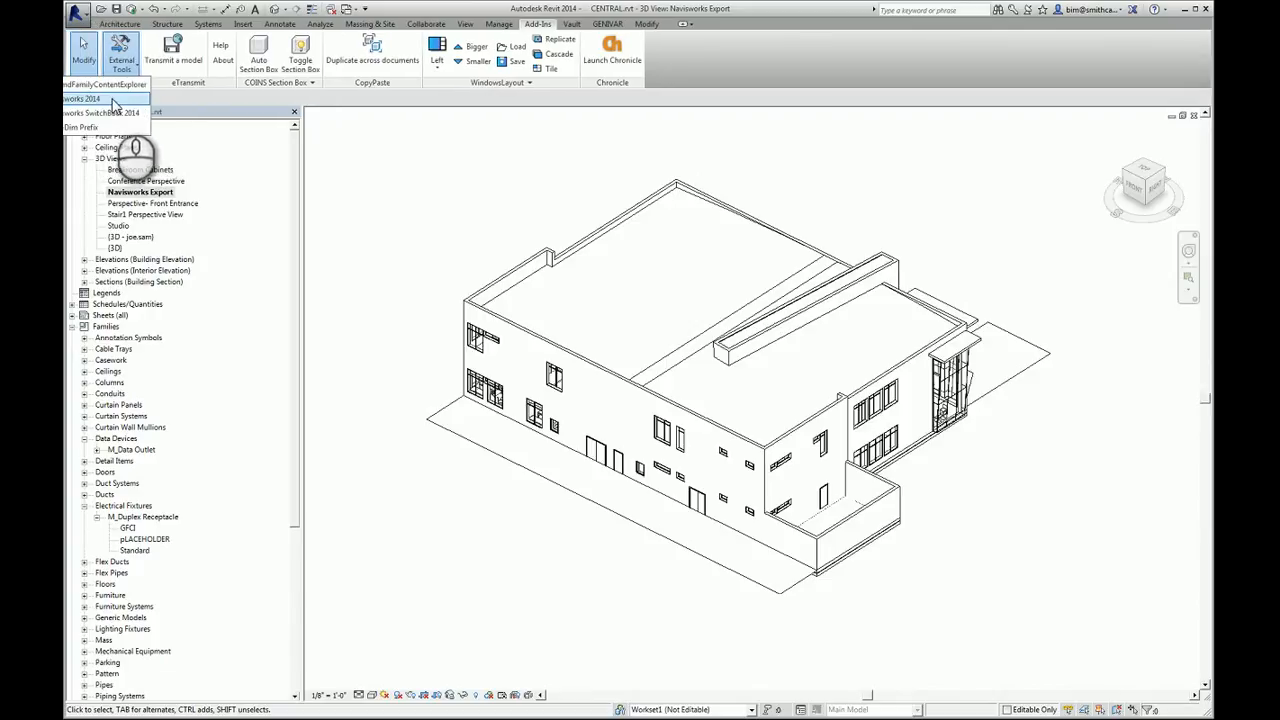
left_click_drag(587, 247, 505, 212)
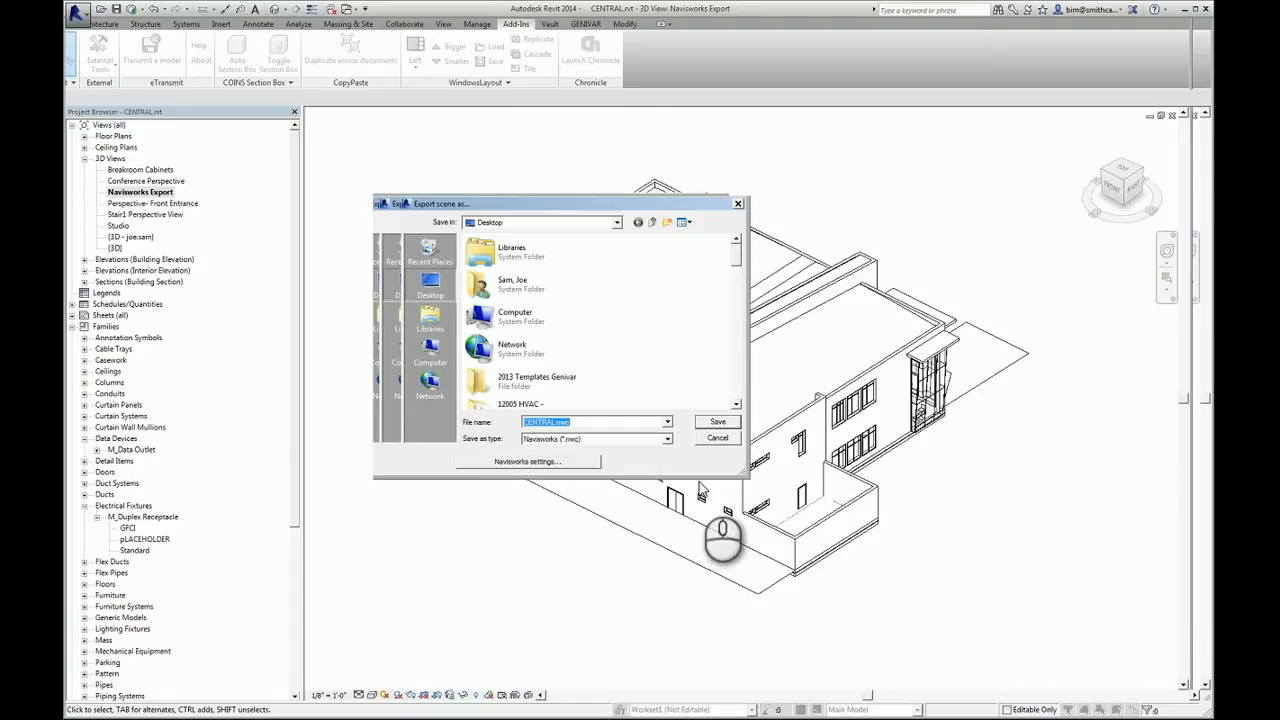
left_click(556, 466)
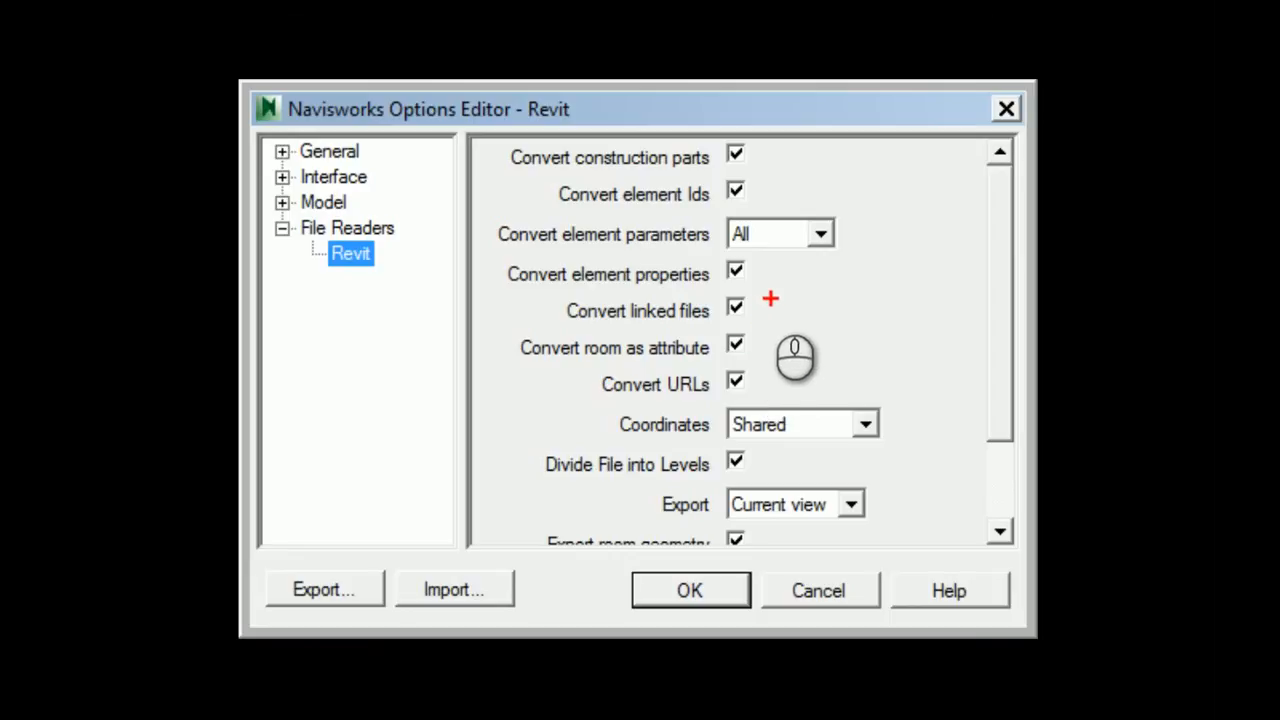
mouse_move(771, 294)
left_mouse_down()
mouse_move(497, 308)
mouse_move(707, 330)
mouse_move(795, 291)
mouse_move(752, 294)
left_mouse_up()
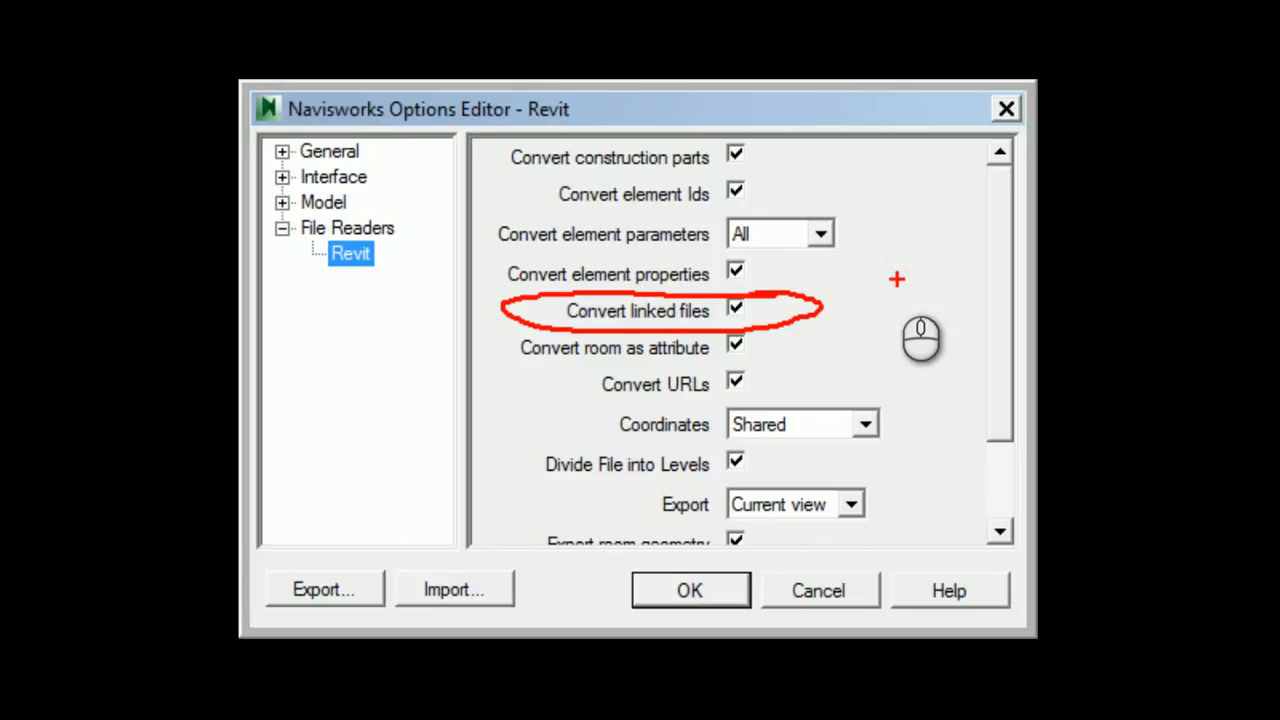
key("Escape")
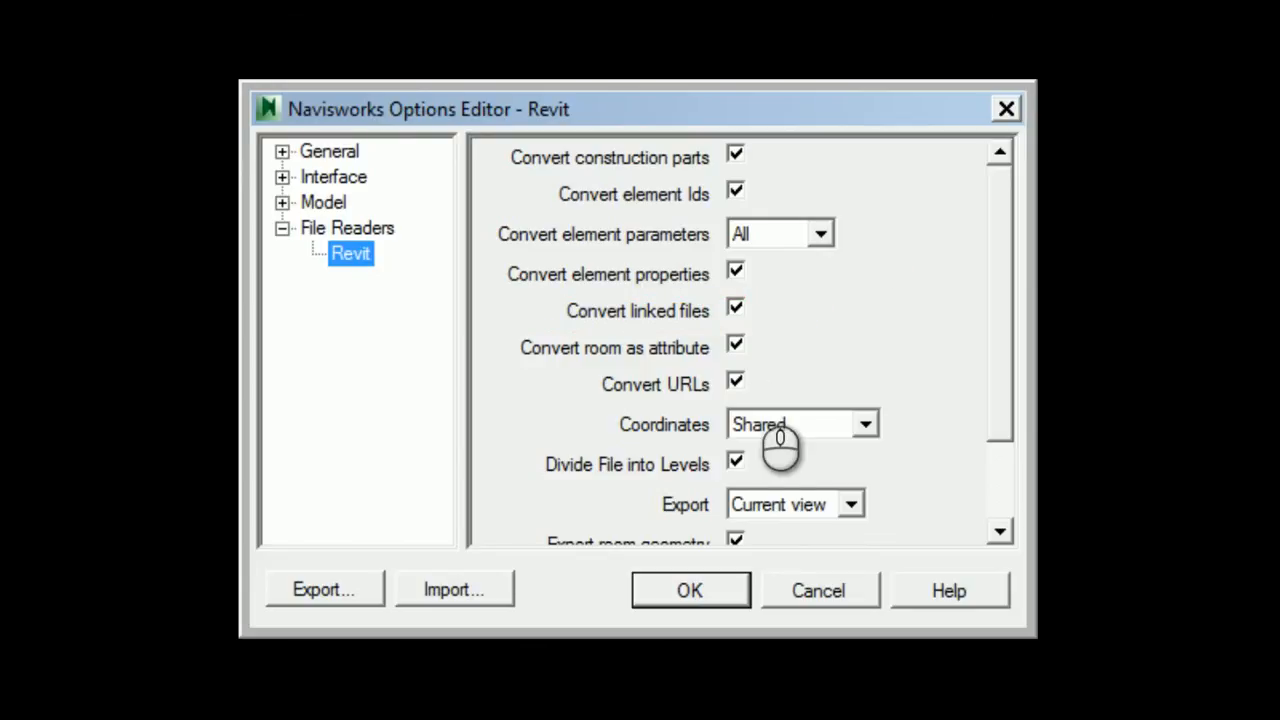
left_click(700, 595)
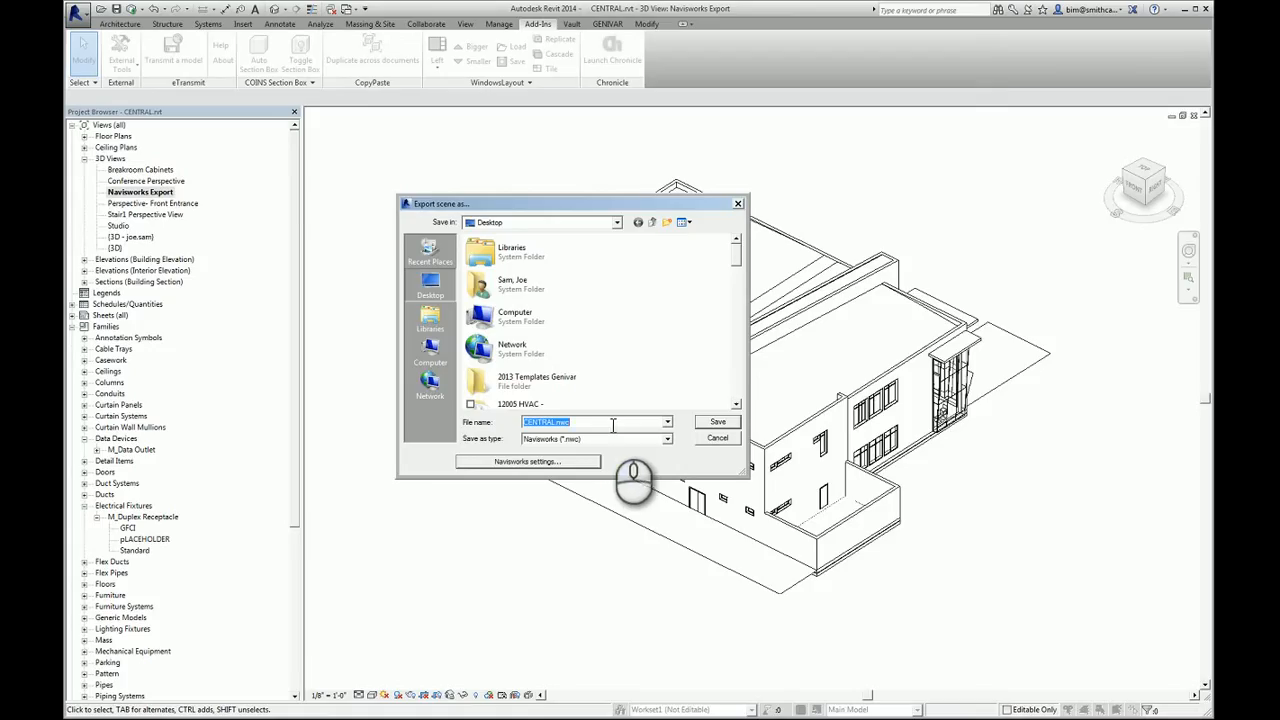
Step: Name the export test_123 and save it to the Desktop as a Navisworks .nwc file
type("test")
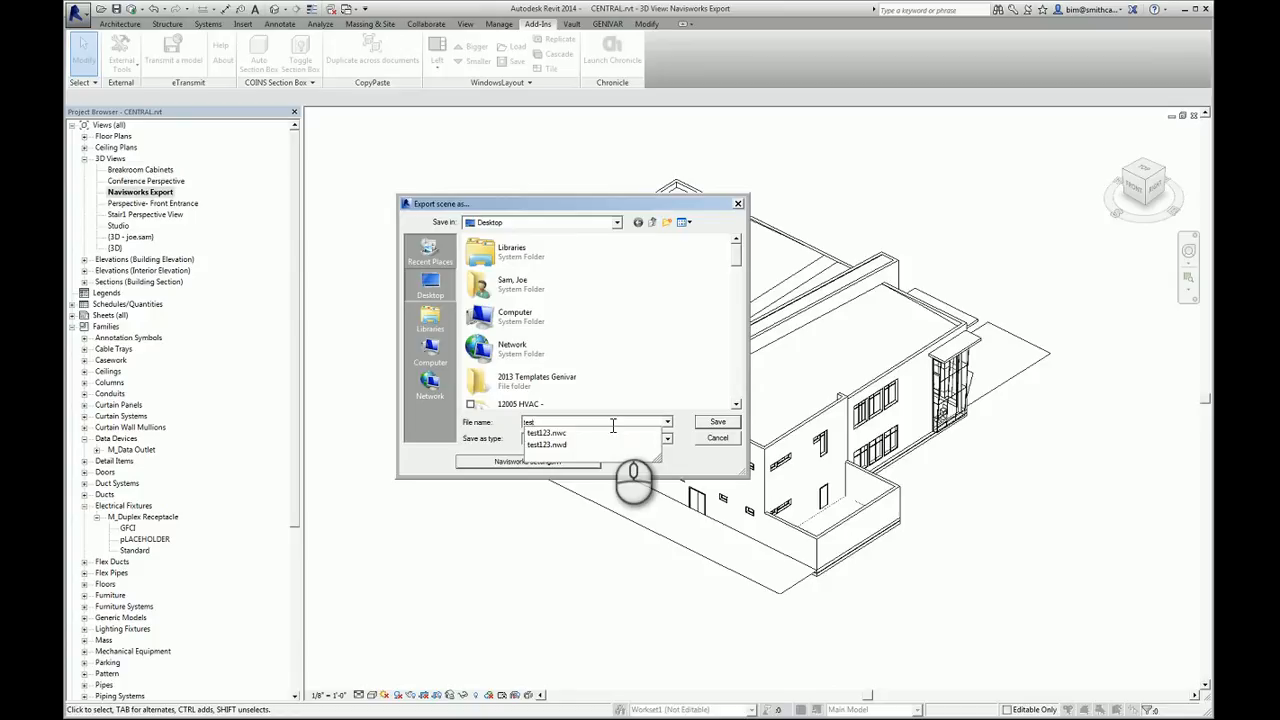
type("_123")
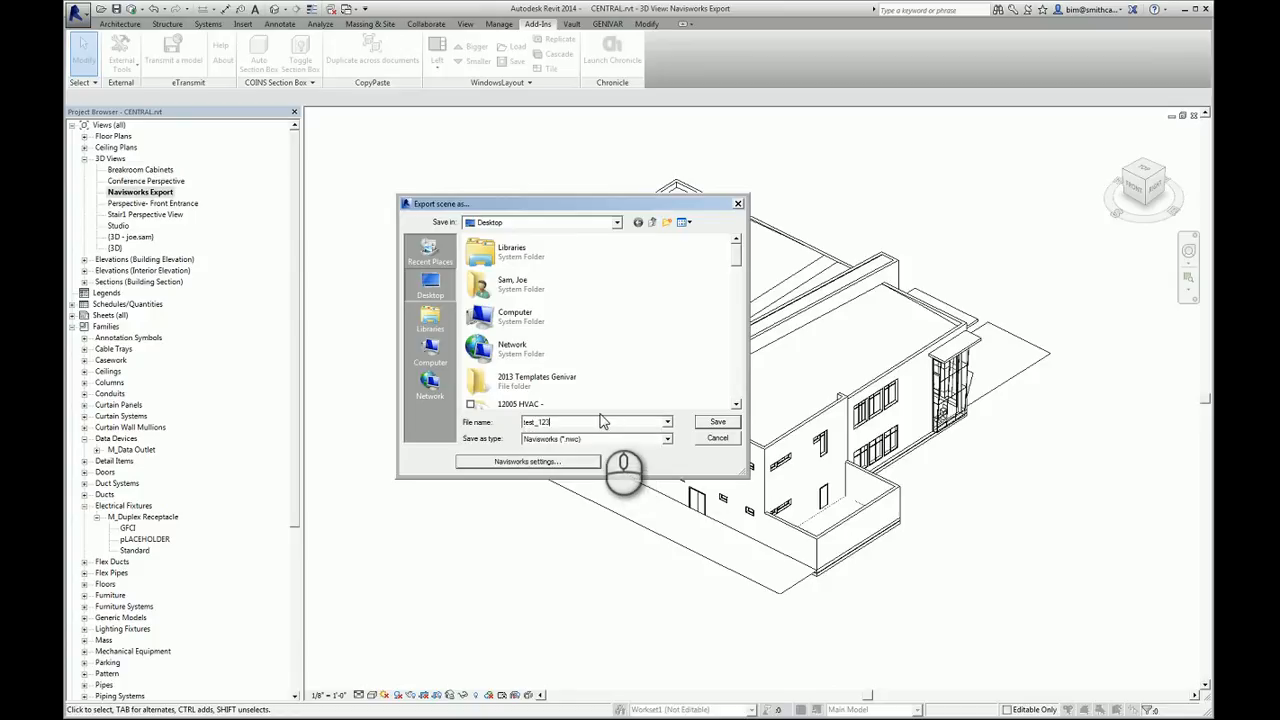
left_click(719, 424)
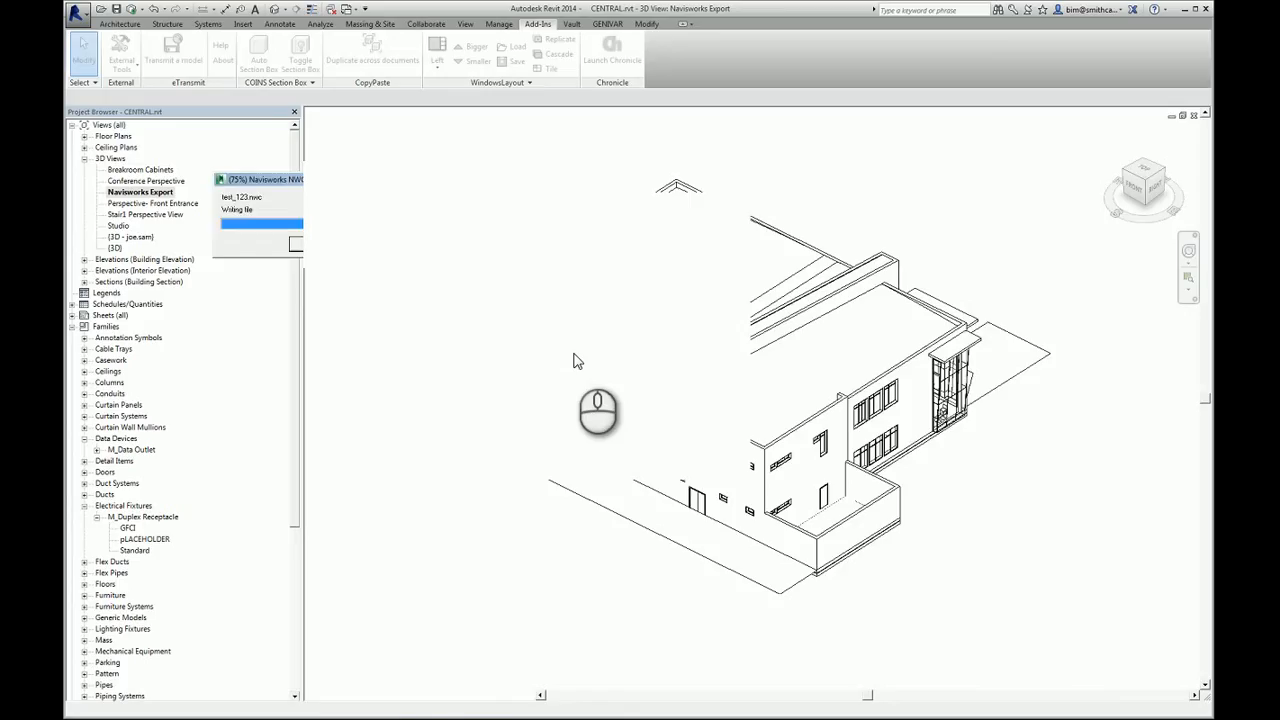
left_click(573, 360)
left_click(575, 361)
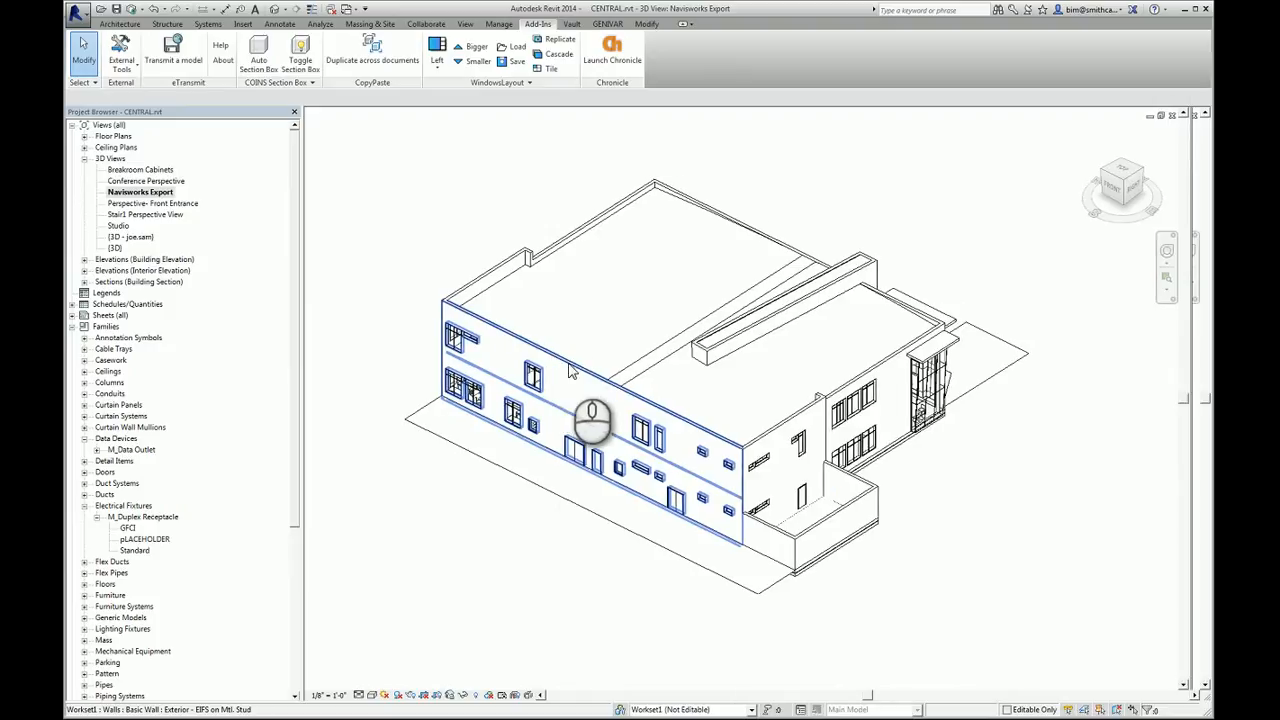
Step: Switch to Navisworks Manage and open the Navisworks Cache file test_123.nwc from the Desktop
left_click(571, 506)
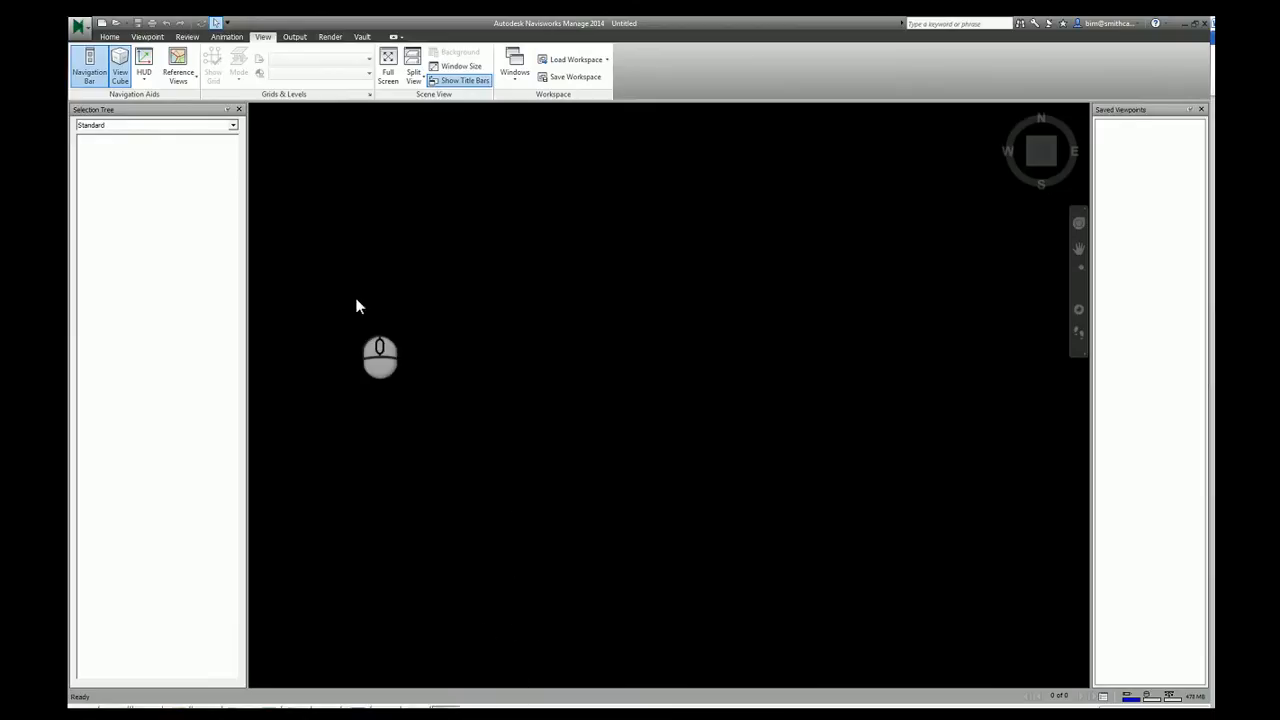
left_click(116, 24)
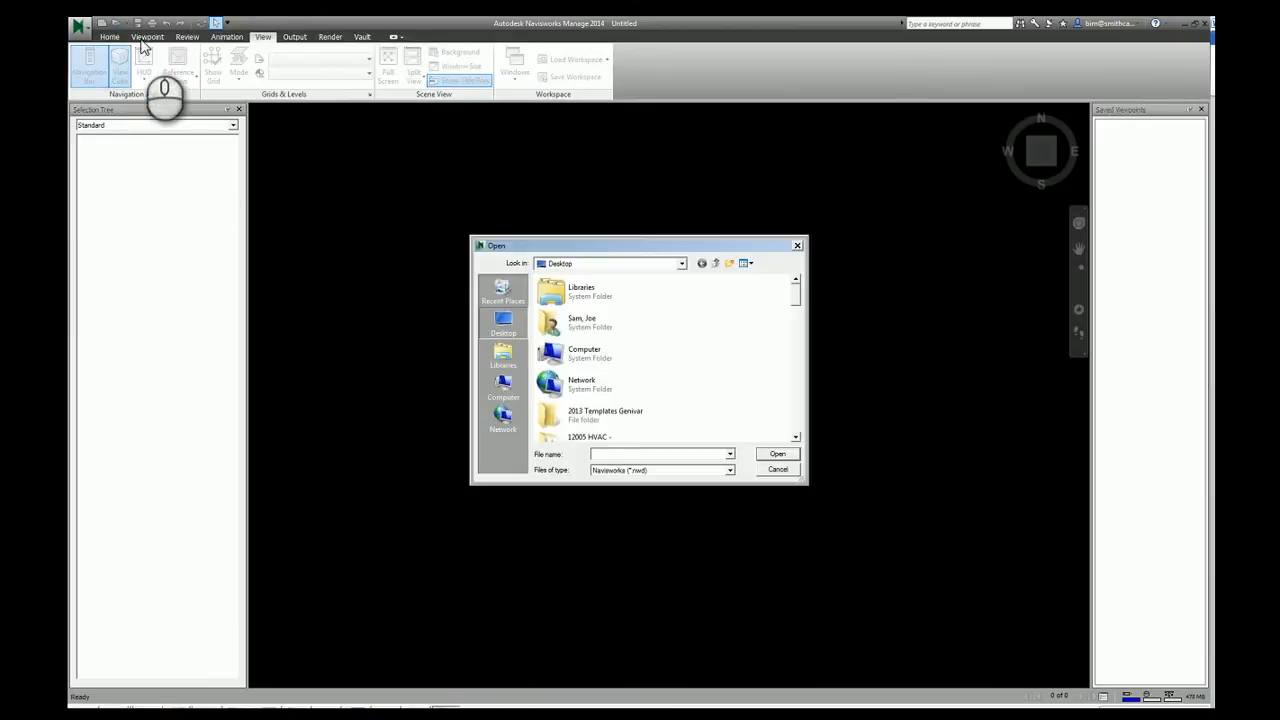
key("t")
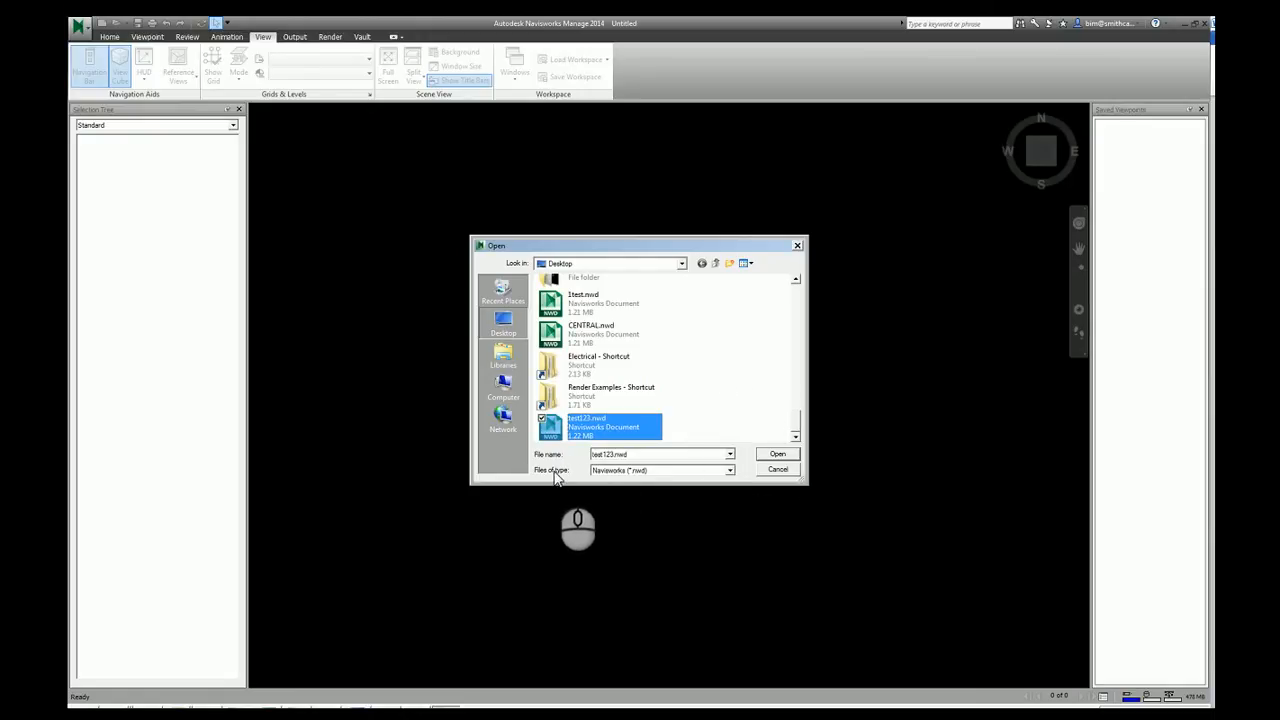
left_click(622, 463)
mouse_move(622, 465)
left_mouse_down()
mouse_move(716, 485)
mouse_move(613, 464)
left_mouse_up()
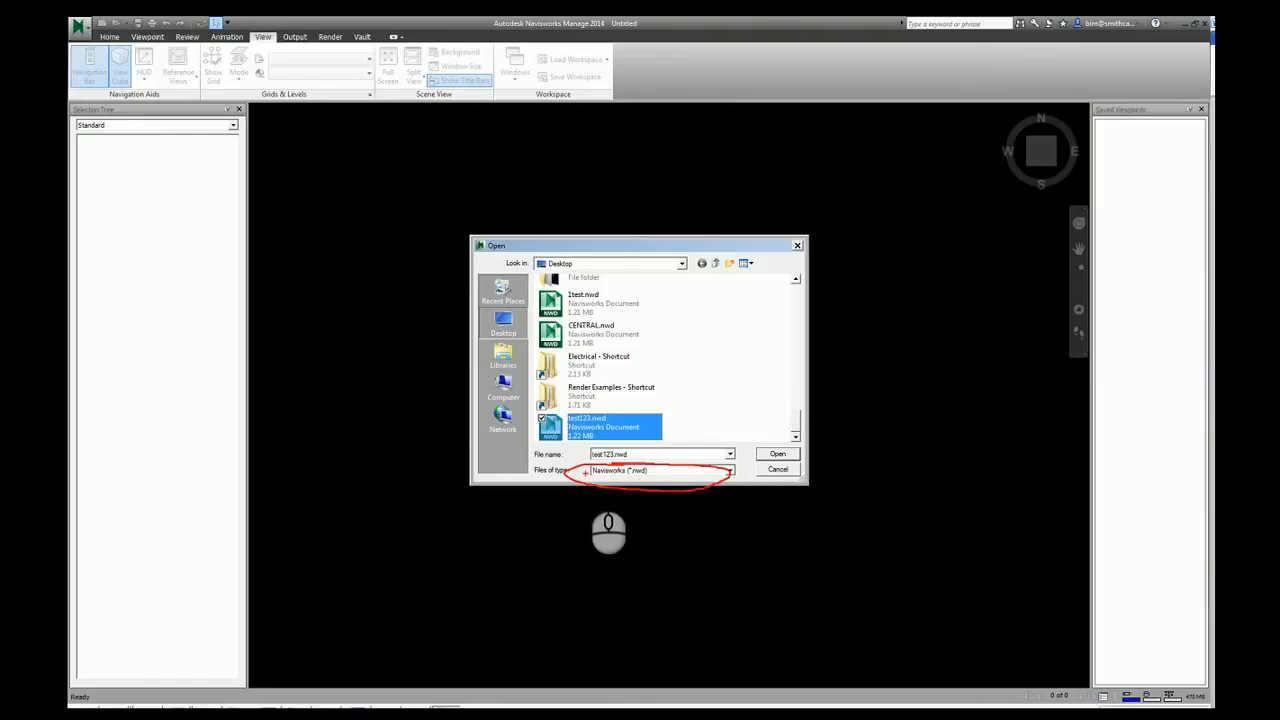
key("Escape")
left_click(621, 470)
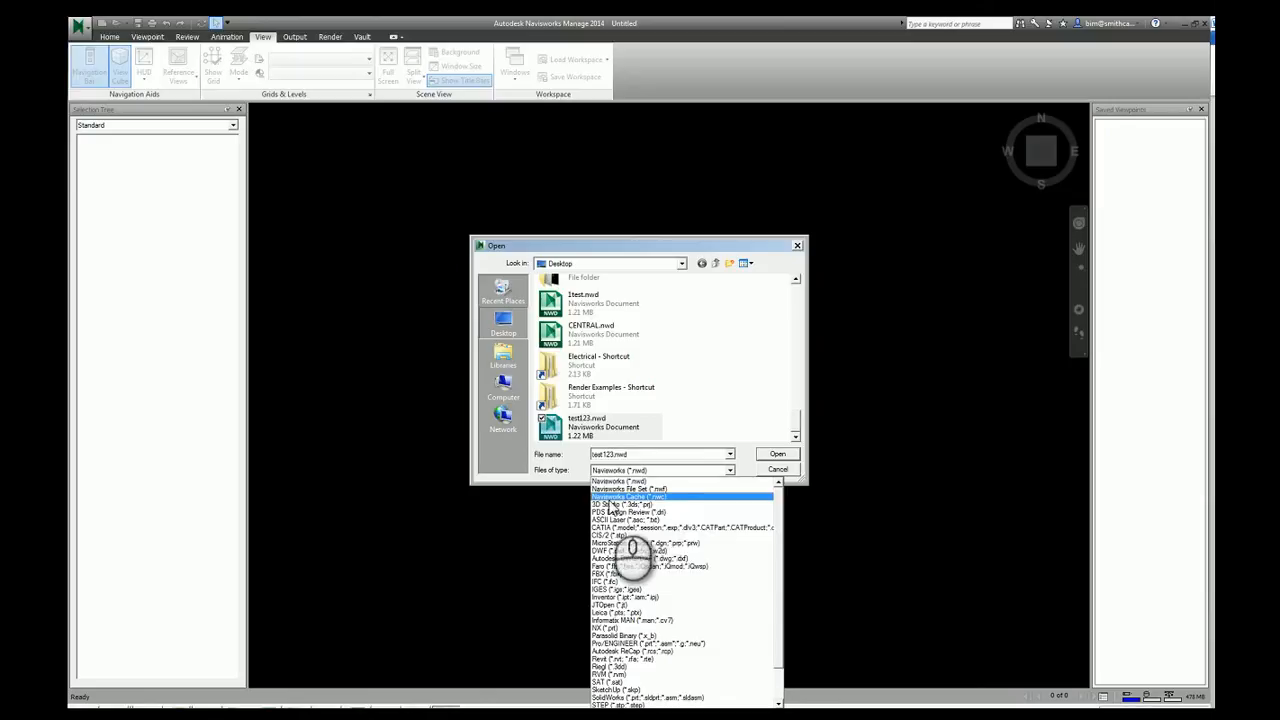
left_click(662, 499)
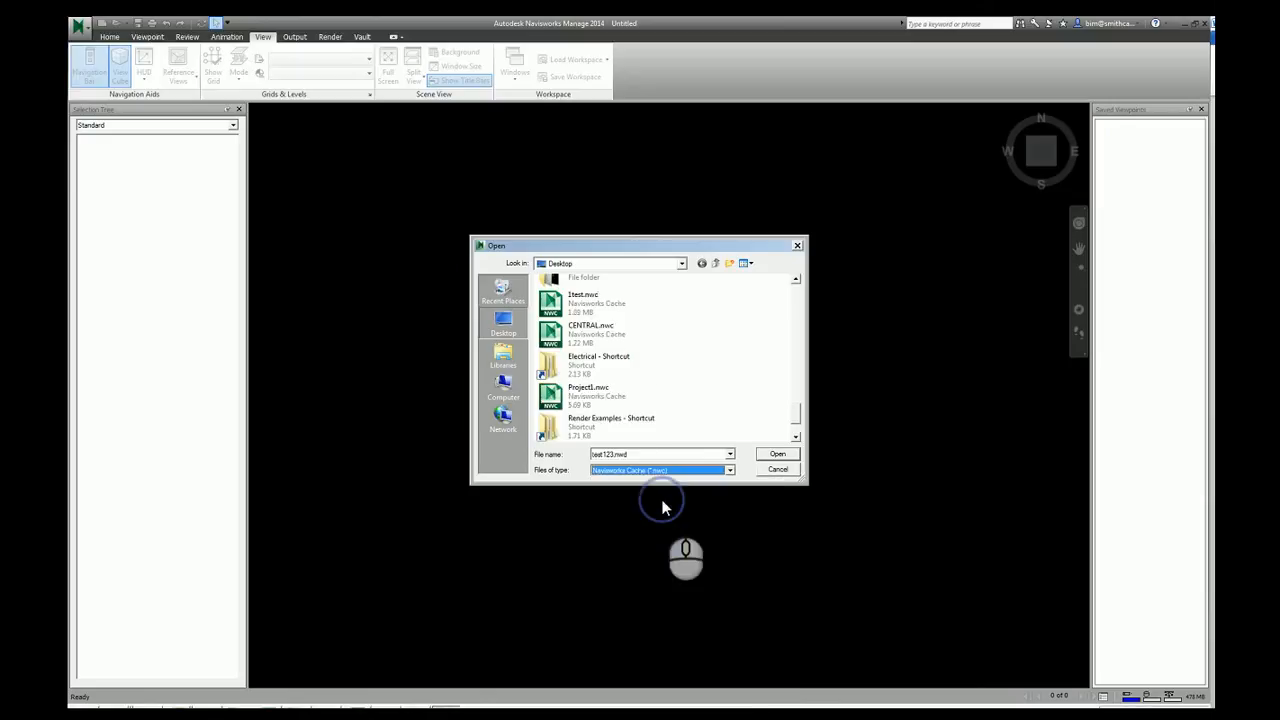
left_click(660, 362)
key("t")
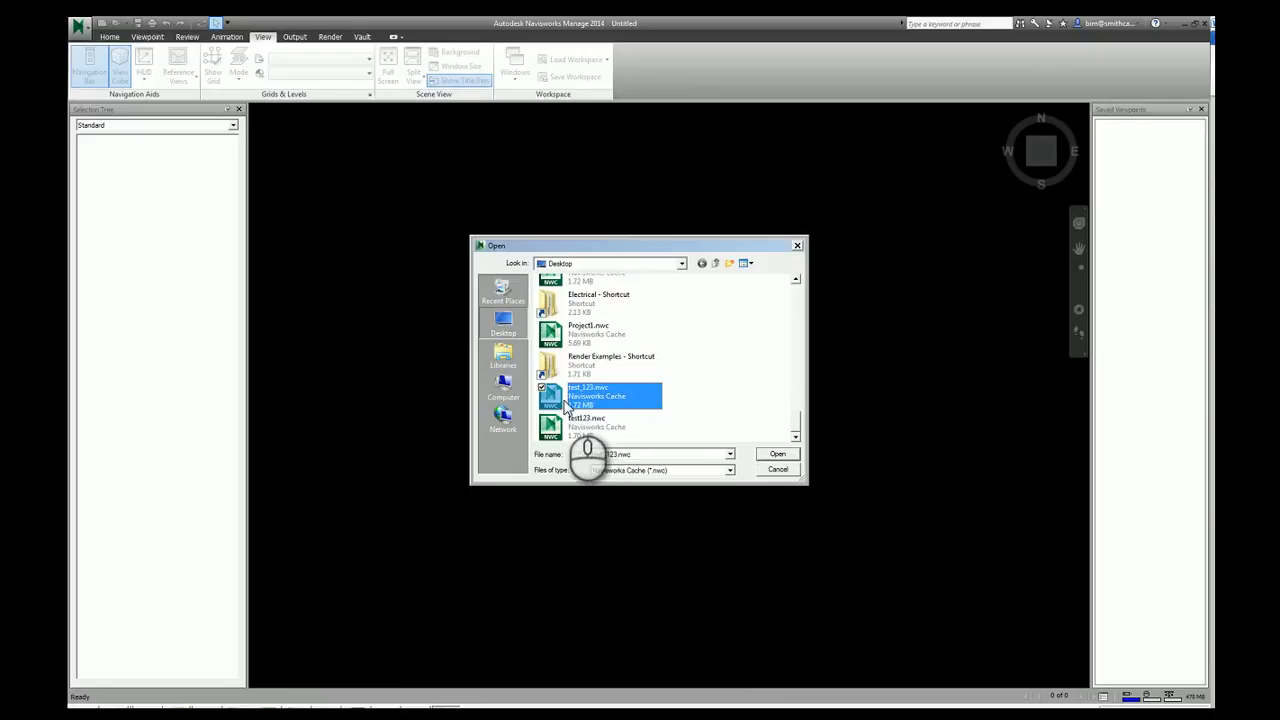
left_click(772, 455)
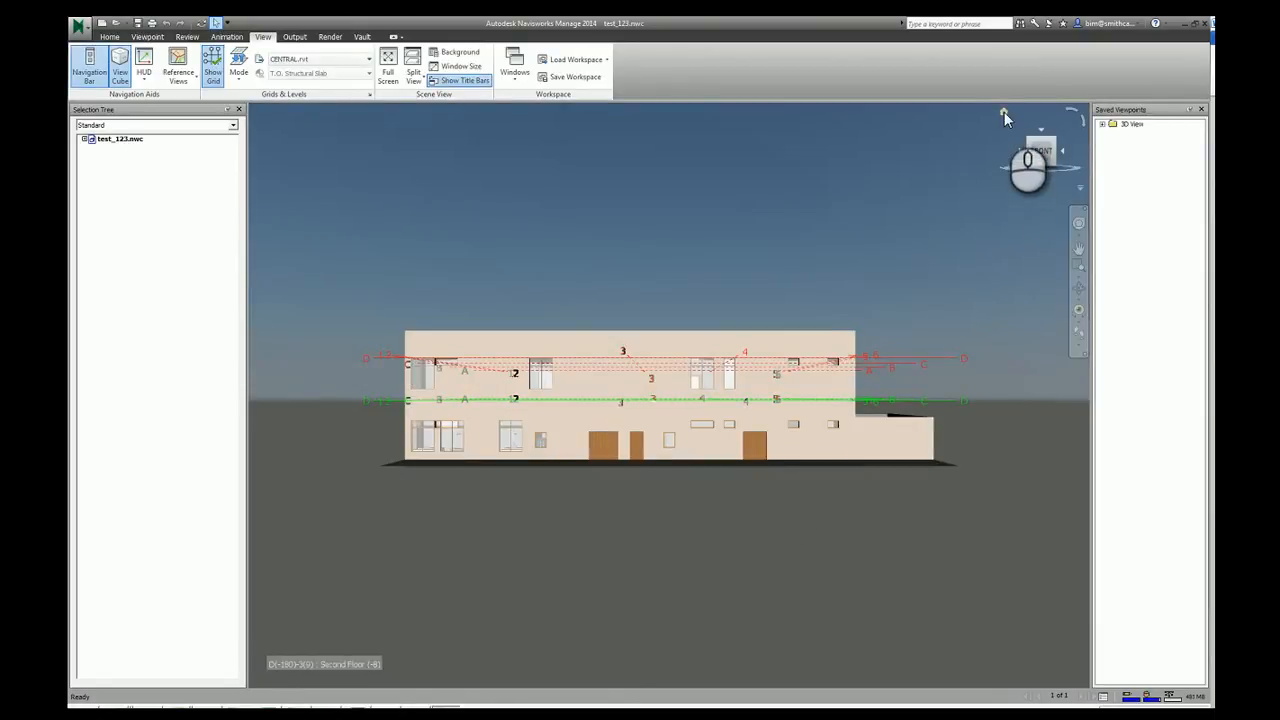
Step: Set the model to the home view and save it to the Desktop as the Navisworks document test_123.nwd
left_click(1003, 110)
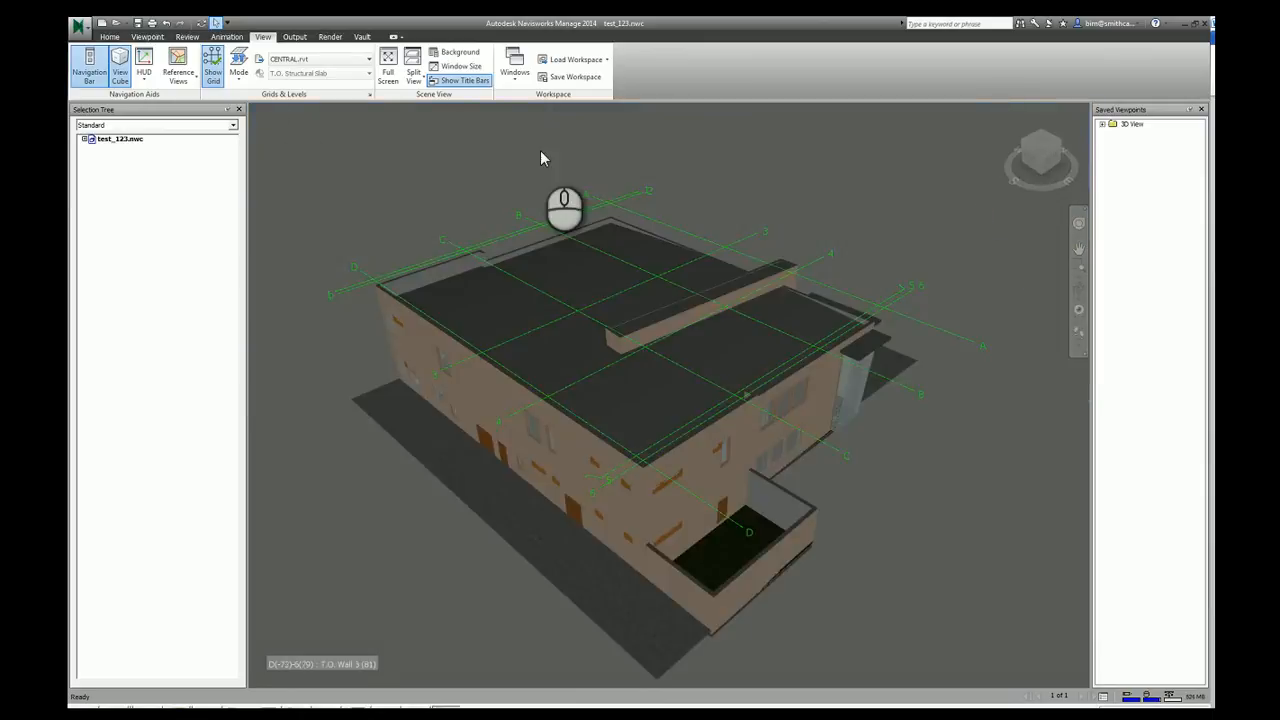
left_click(86, 30)
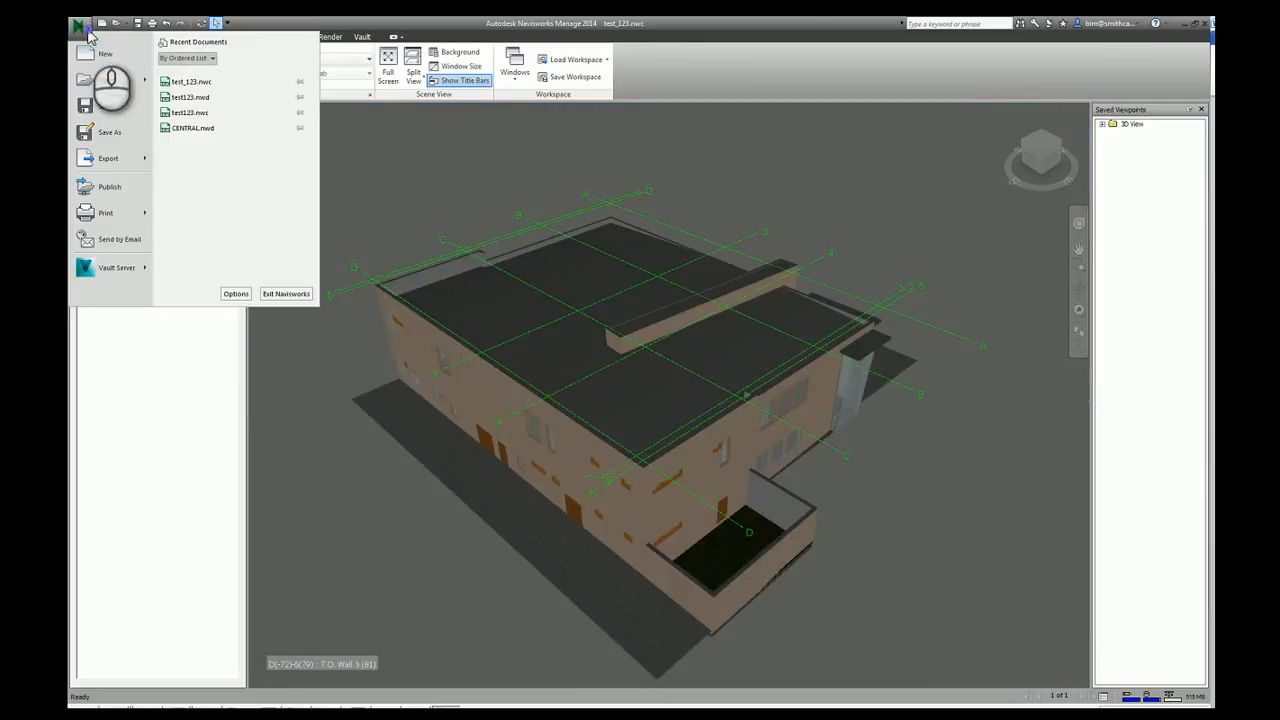
left_click(108, 132)
left_click(700, 470)
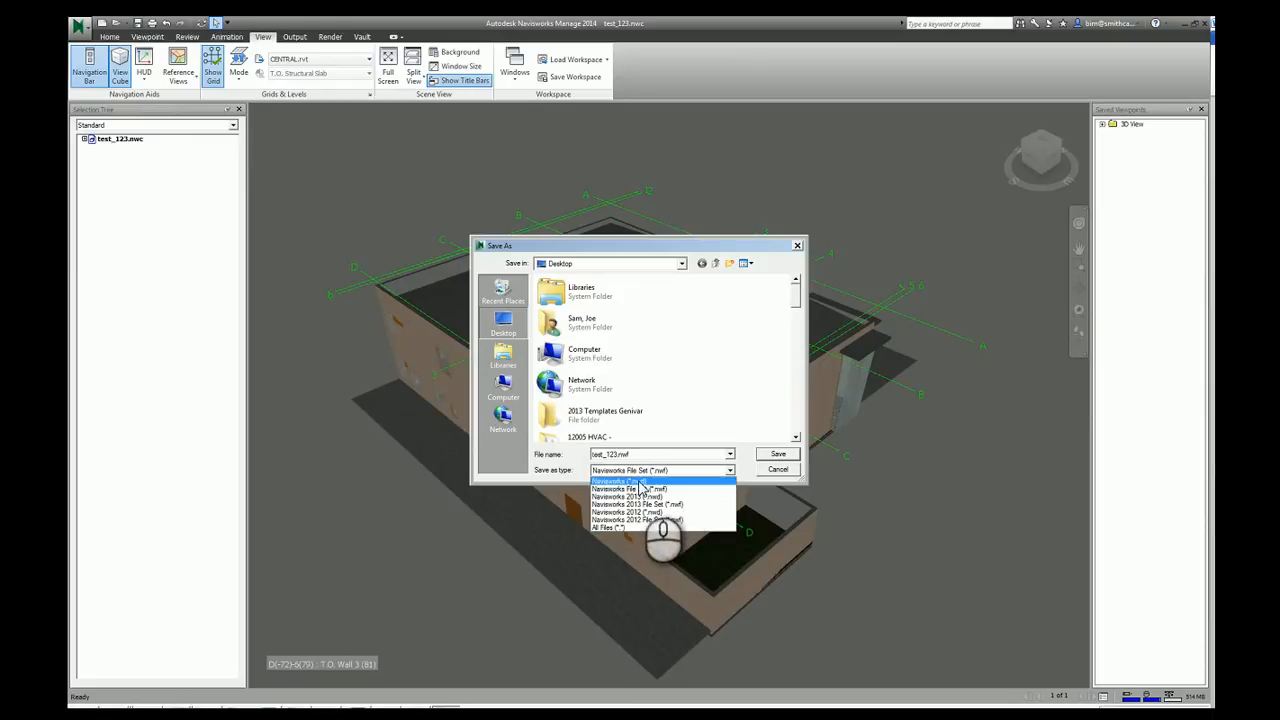
left_click(651, 482)
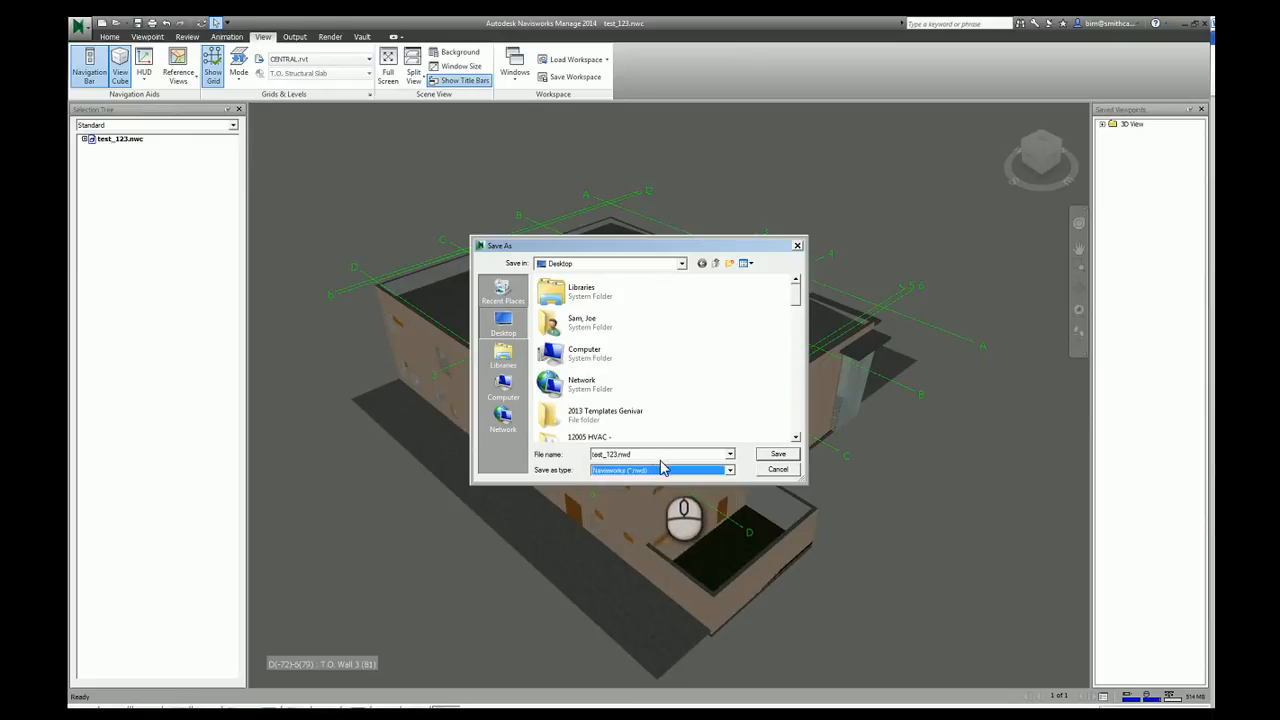
left_click(774, 456)
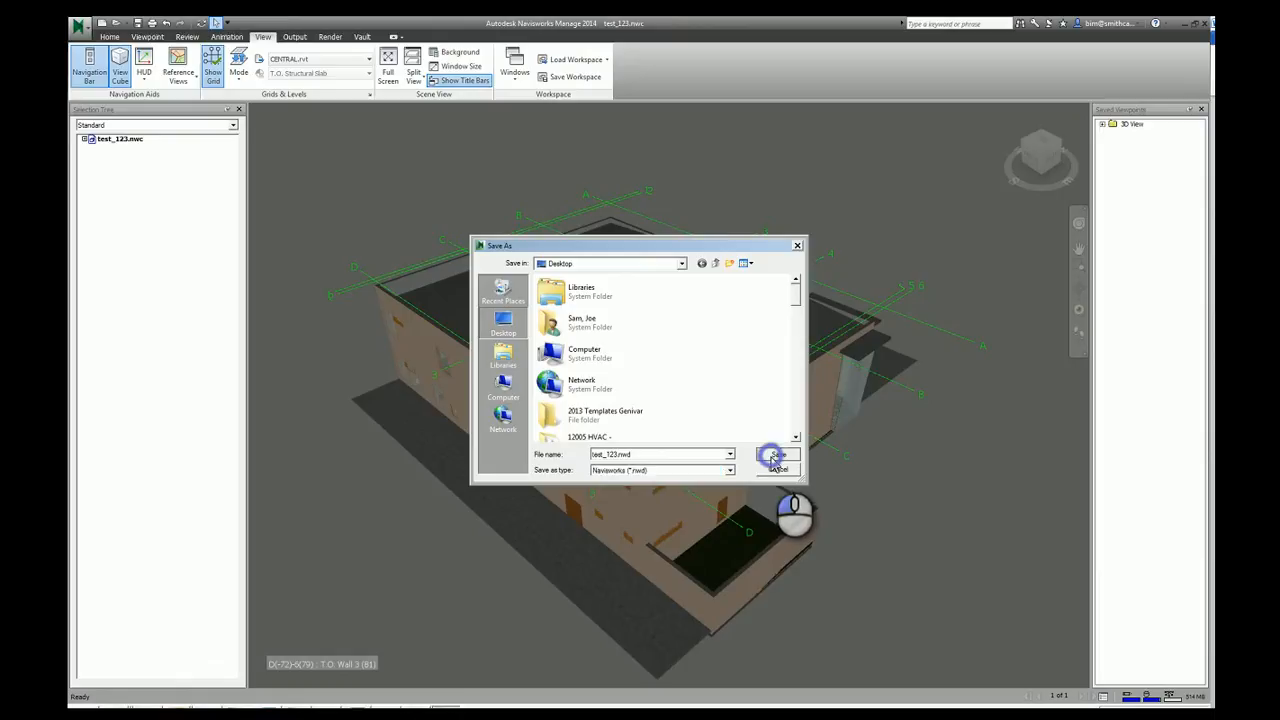